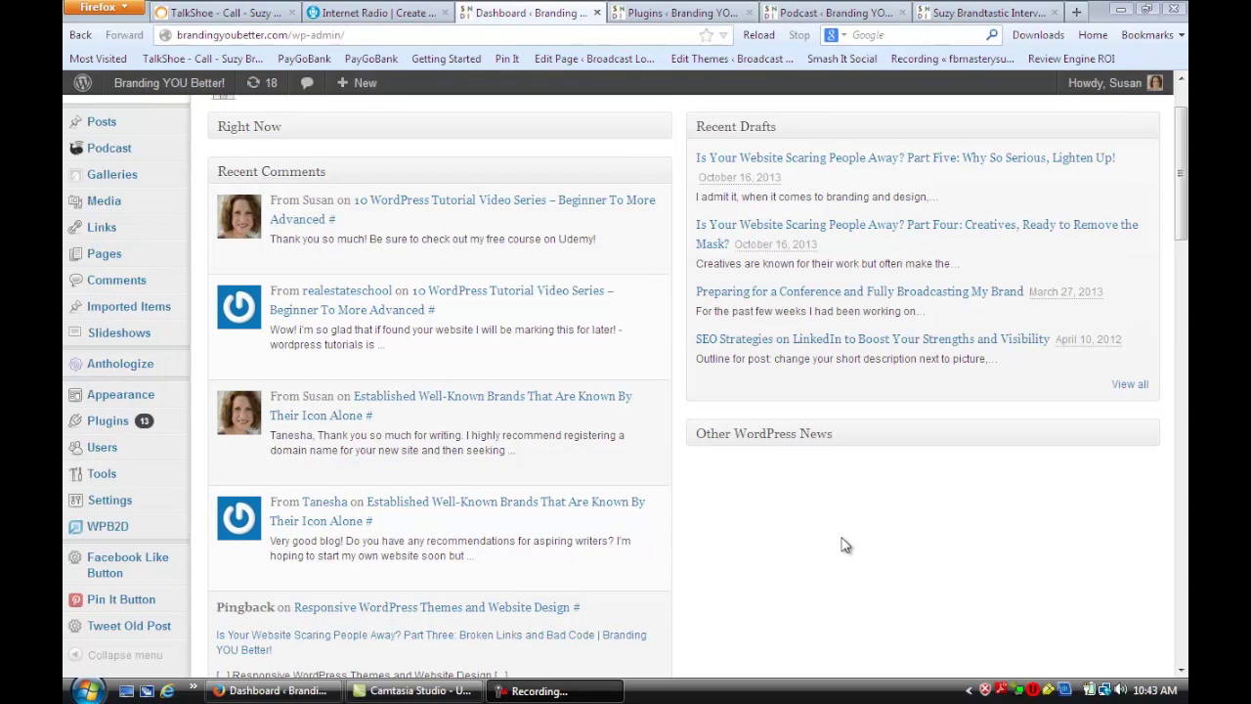
# Show TalkShoe's Suzy Brandtastic Interview Series page with its latest recording
pyautogui.click(216, 13)
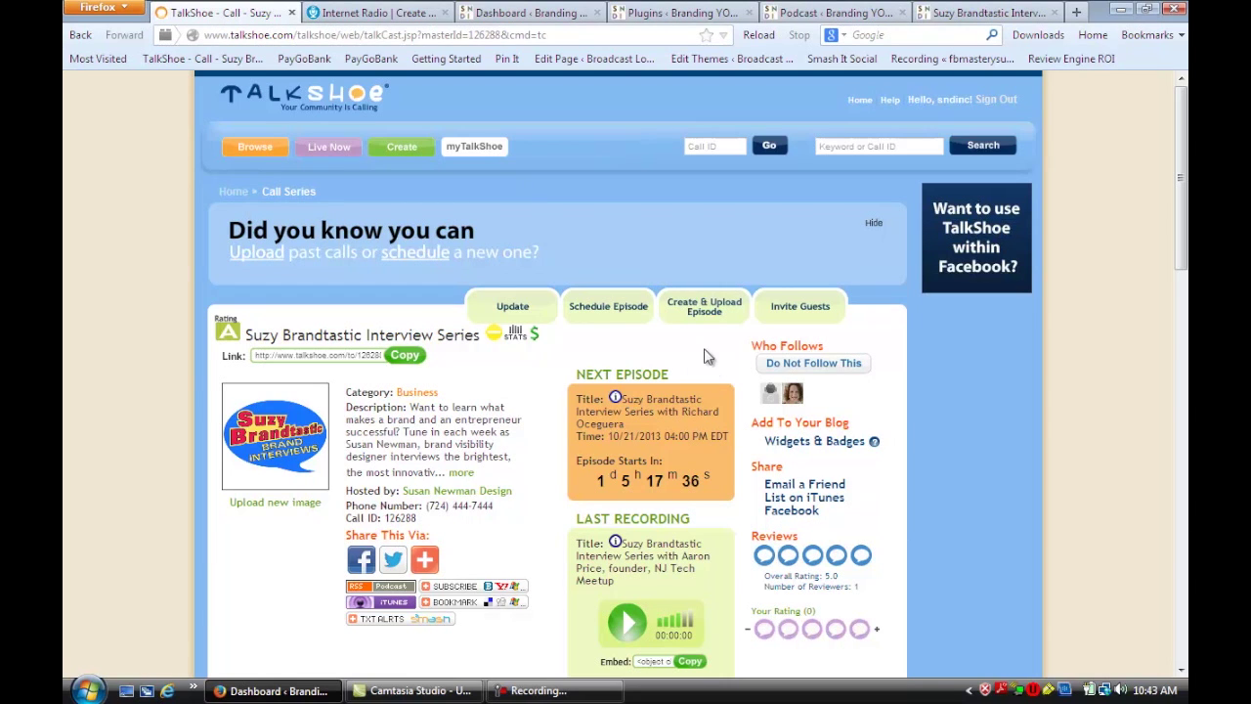
# Check the Plugins list, return to the dashboard, then view the 17 published podcast episodes
pyautogui.click(679, 17)
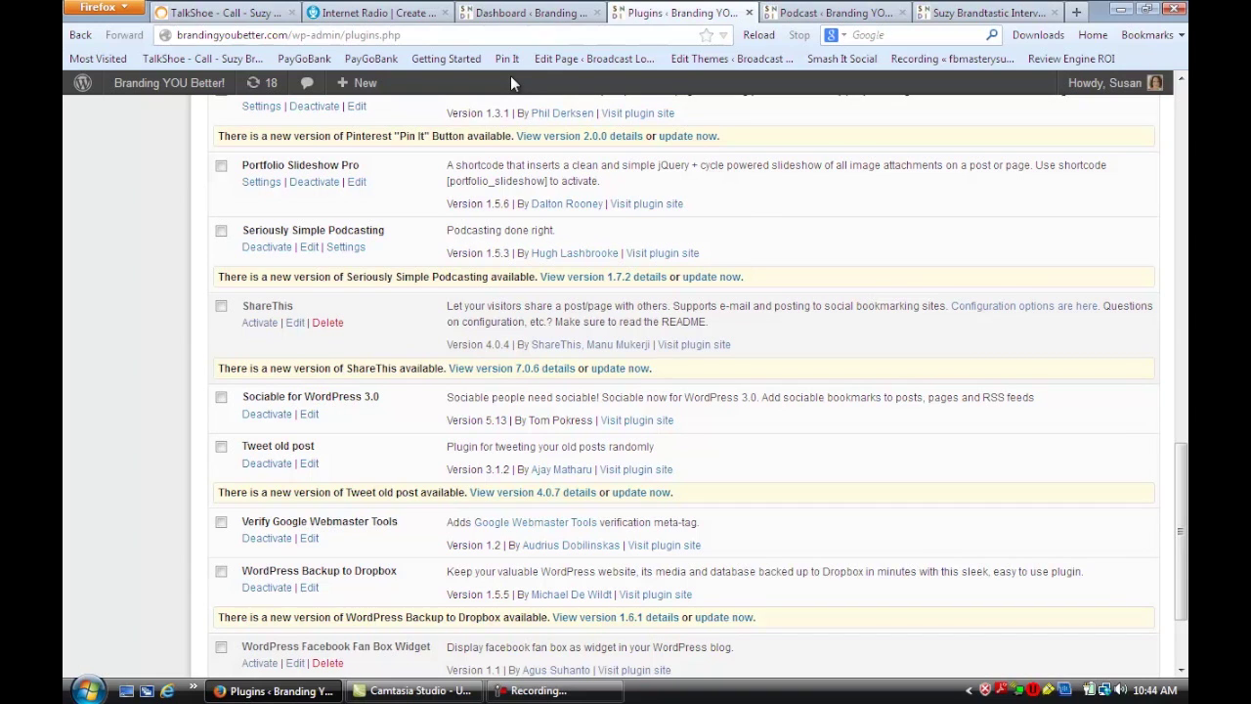
pyautogui.click(540, 13)
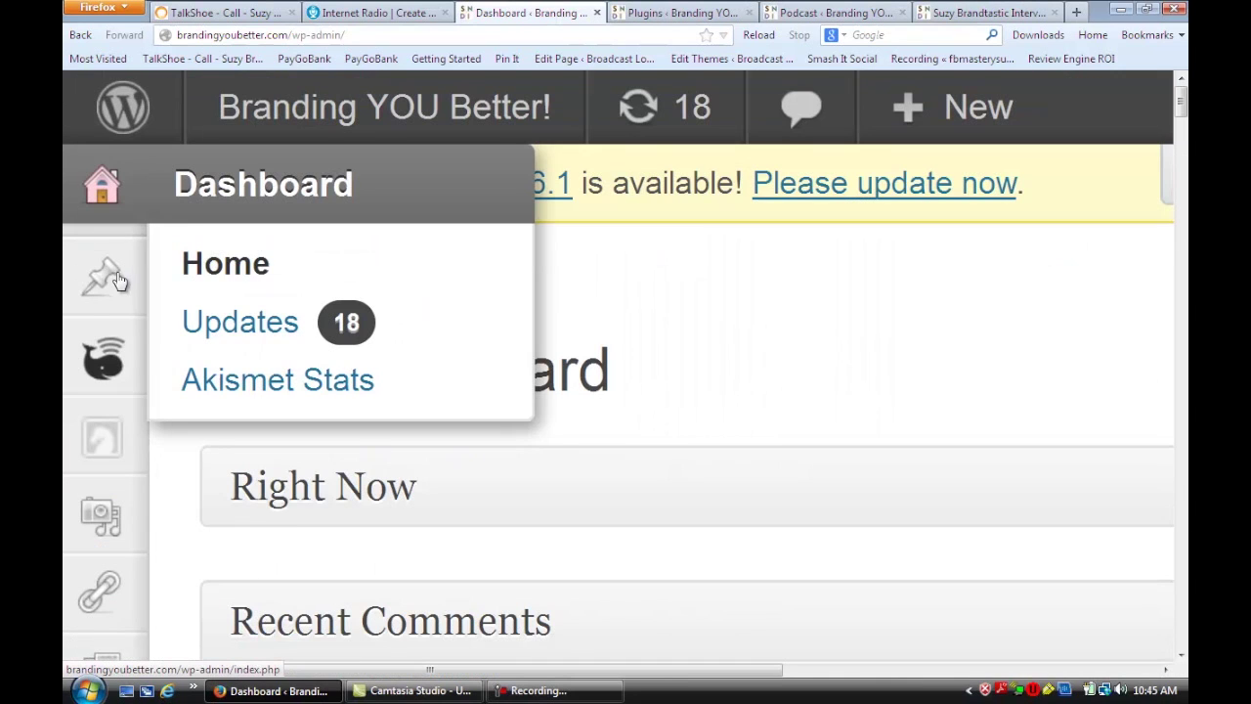
pyautogui.moveTo(103, 358)
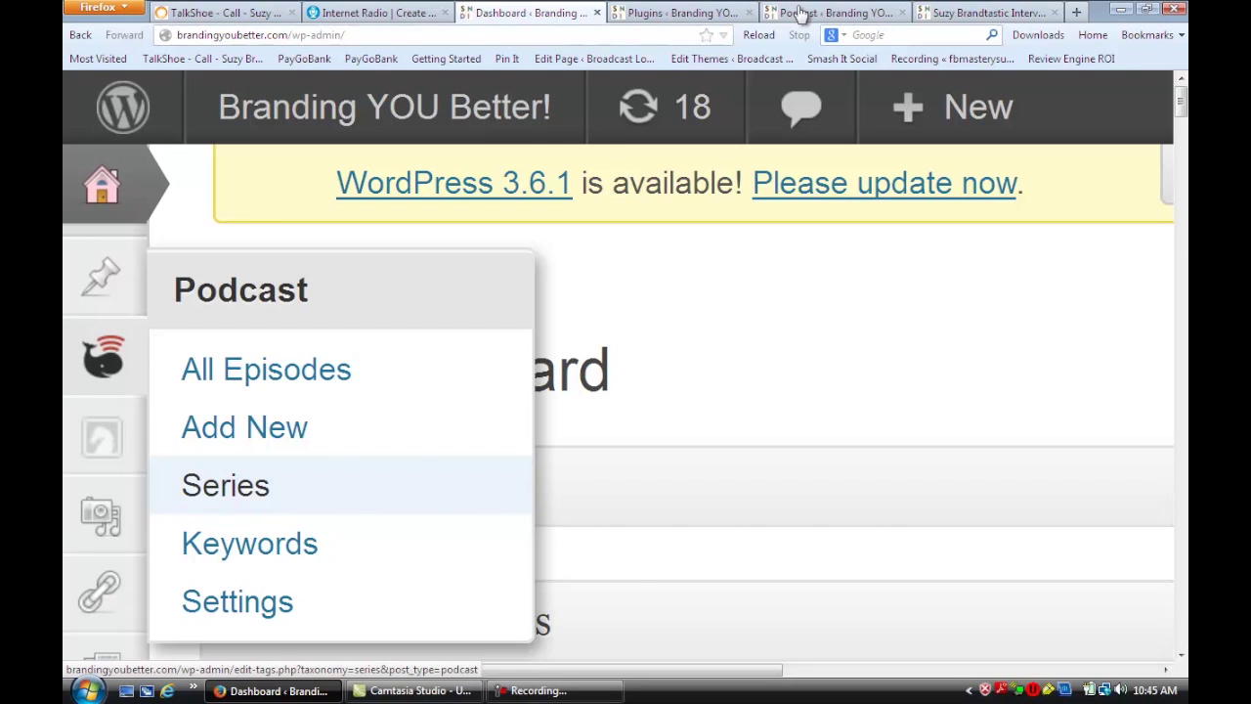
pyautogui.click(800, 14)
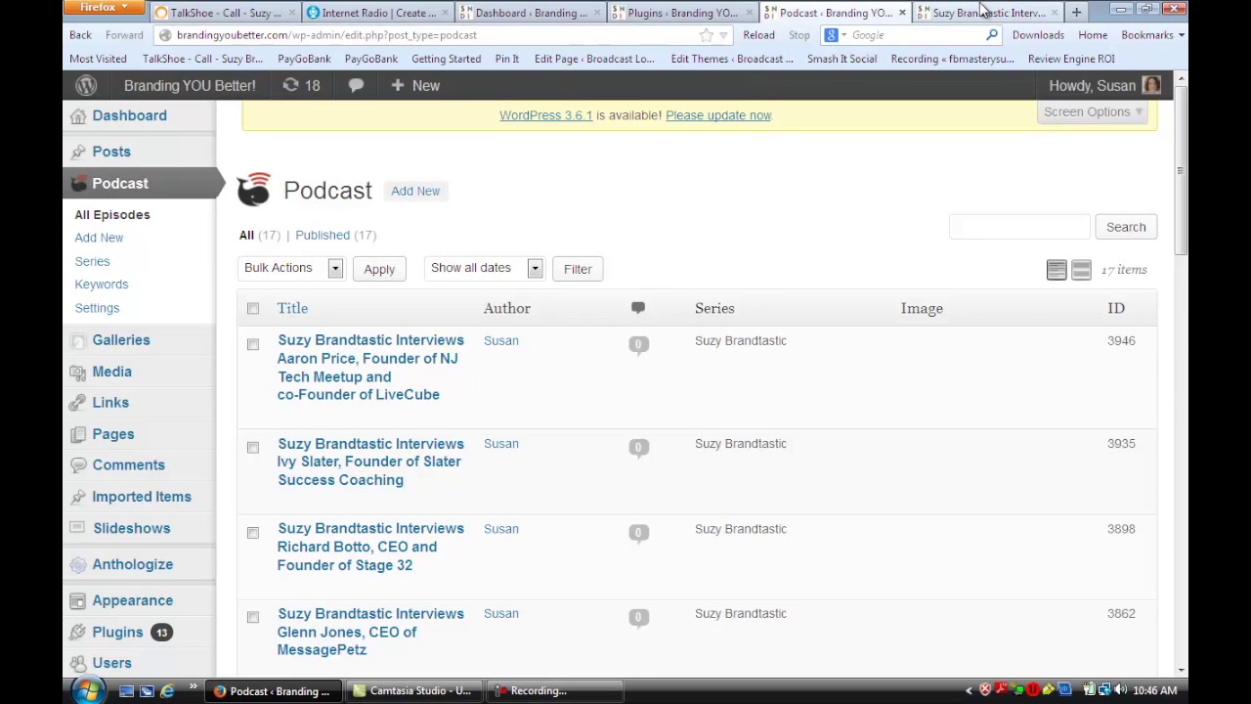
pyautogui.click(997, 16)
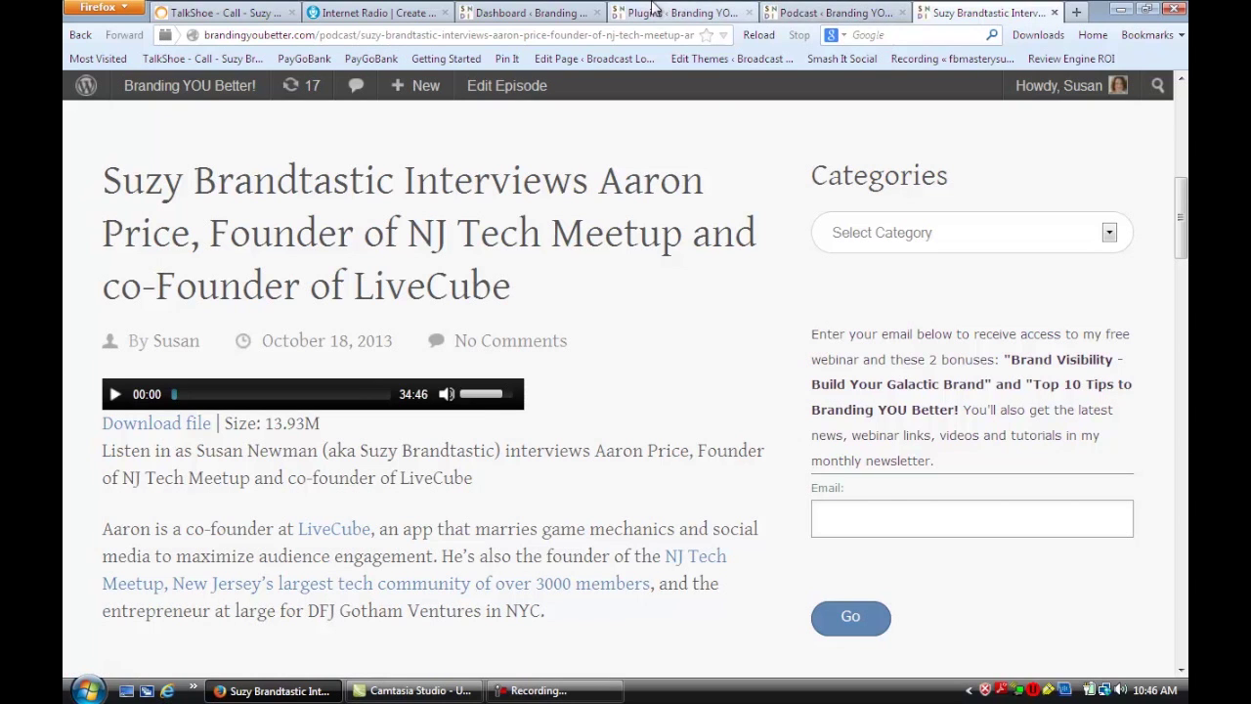
pyautogui.click(528, 11)
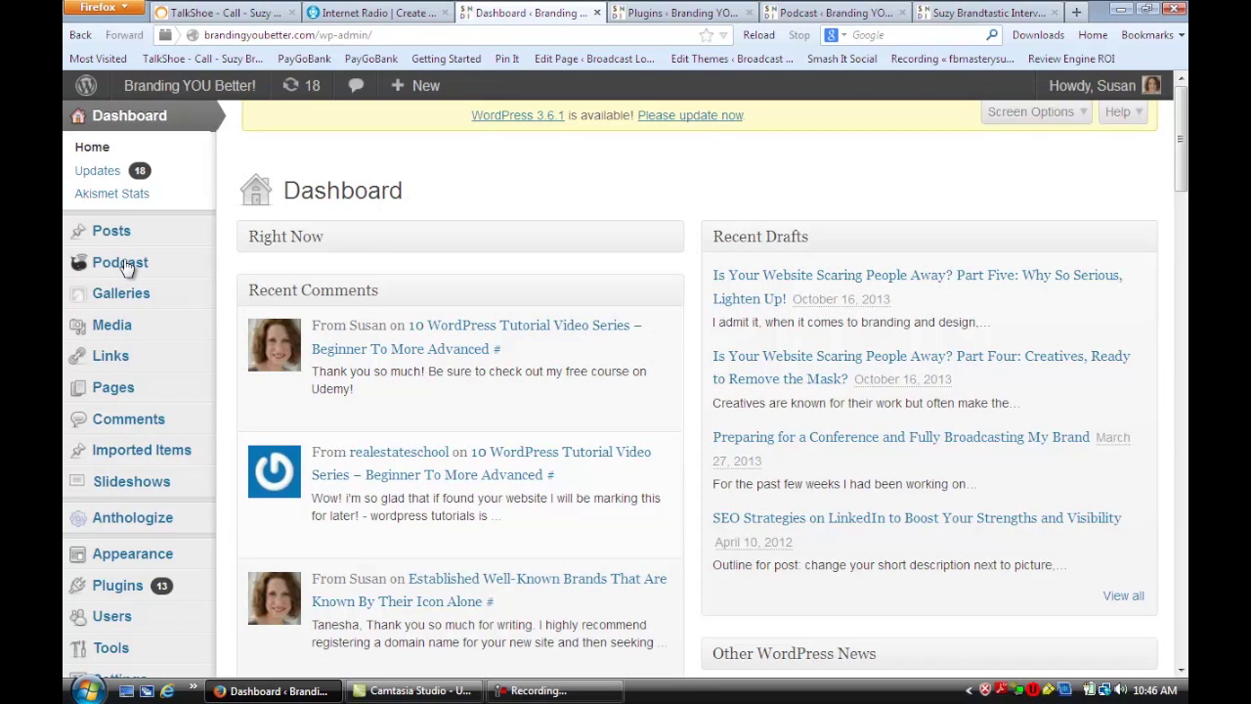
pyautogui.click(127, 266)
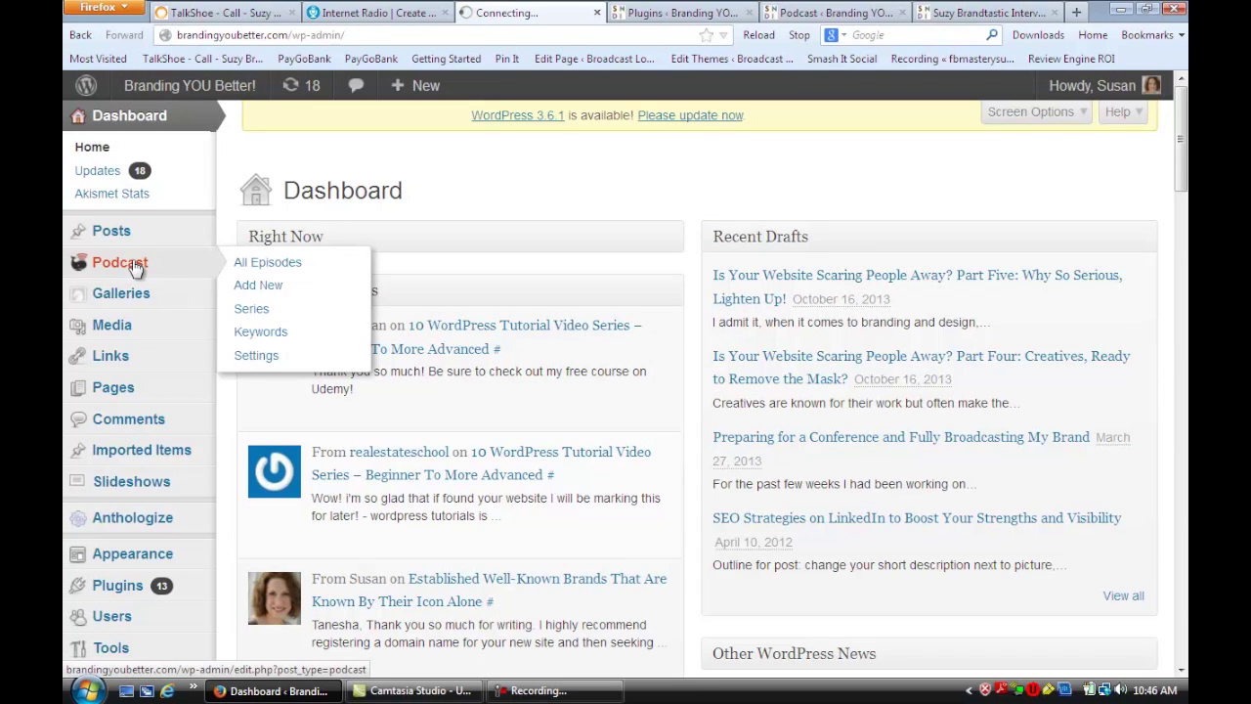
# Start a new podcast episode and scroll through its empty Episode Details audio fields
pyautogui.click(266, 285)
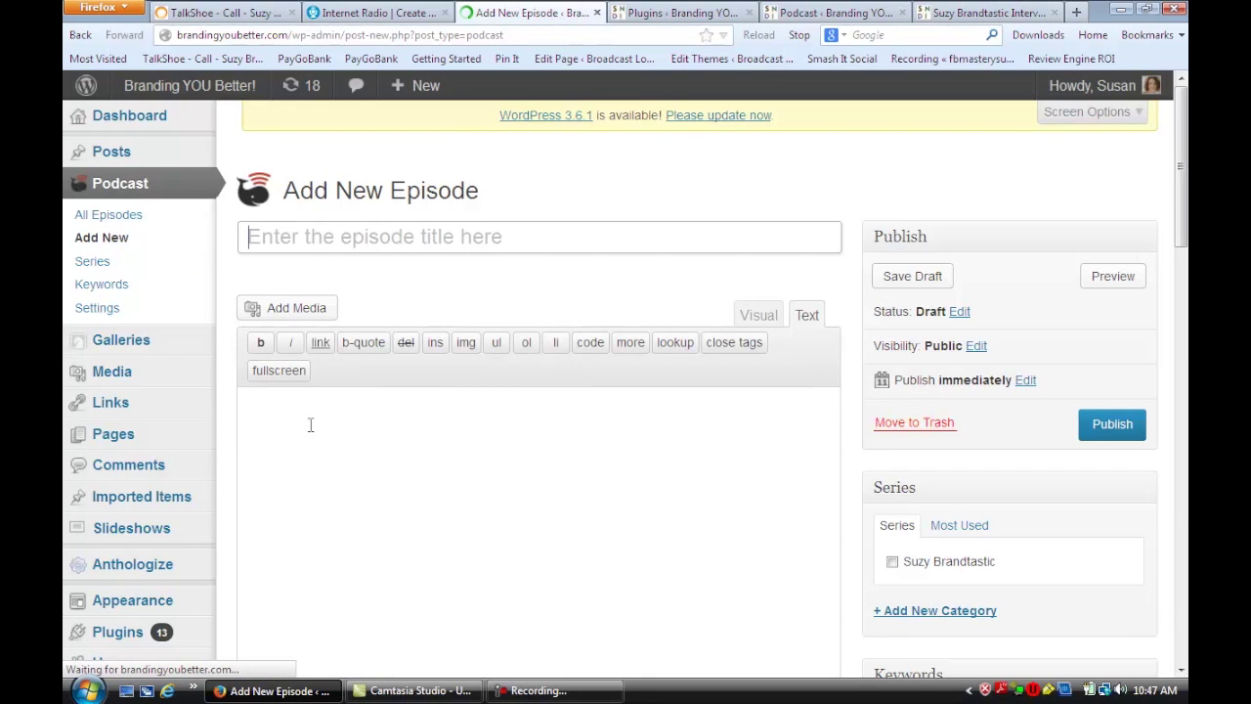
pyautogui.scroll(-4, 302, 445)
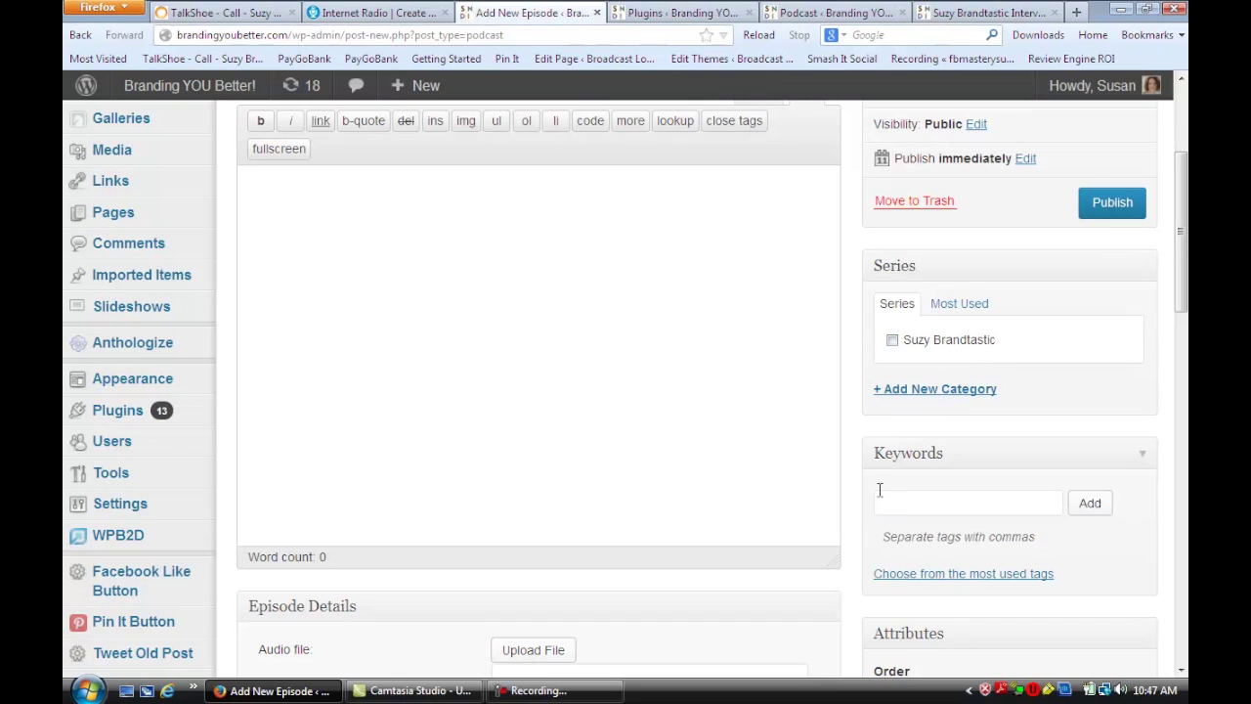
pyautogui.scroll(-1, 612, 477)
pyautogui.scroll(-5, 458, 463)
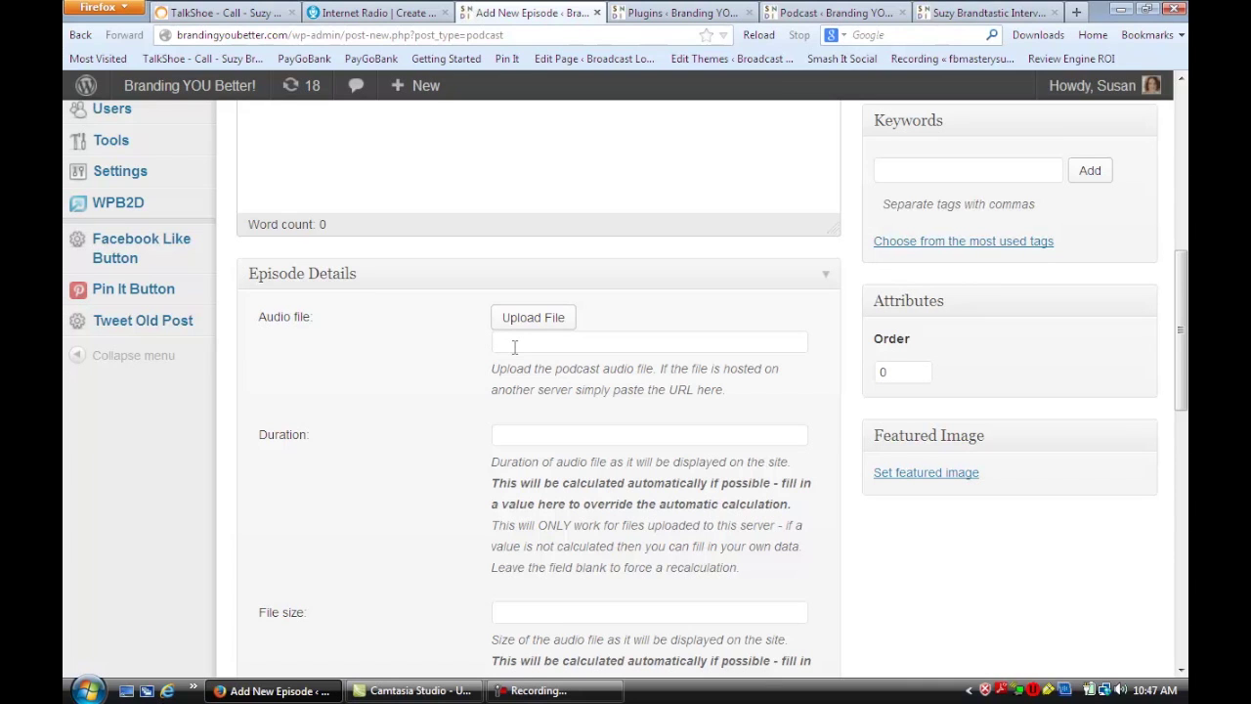
pyautogui.scroll(-2, 514, 347)
pyautogui.scroll(-4, 514, 347)
pyautogui.scroll(10, 516, 352)
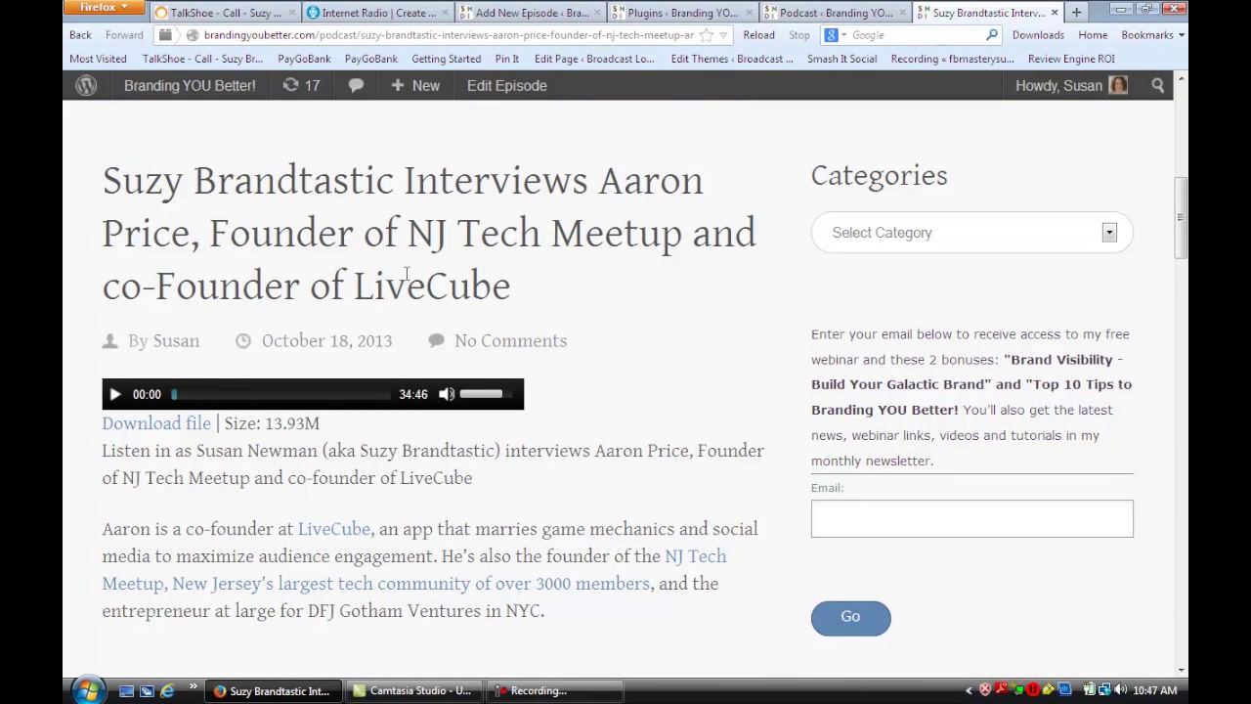
pyautogui.scroll(-2, 407, 276)
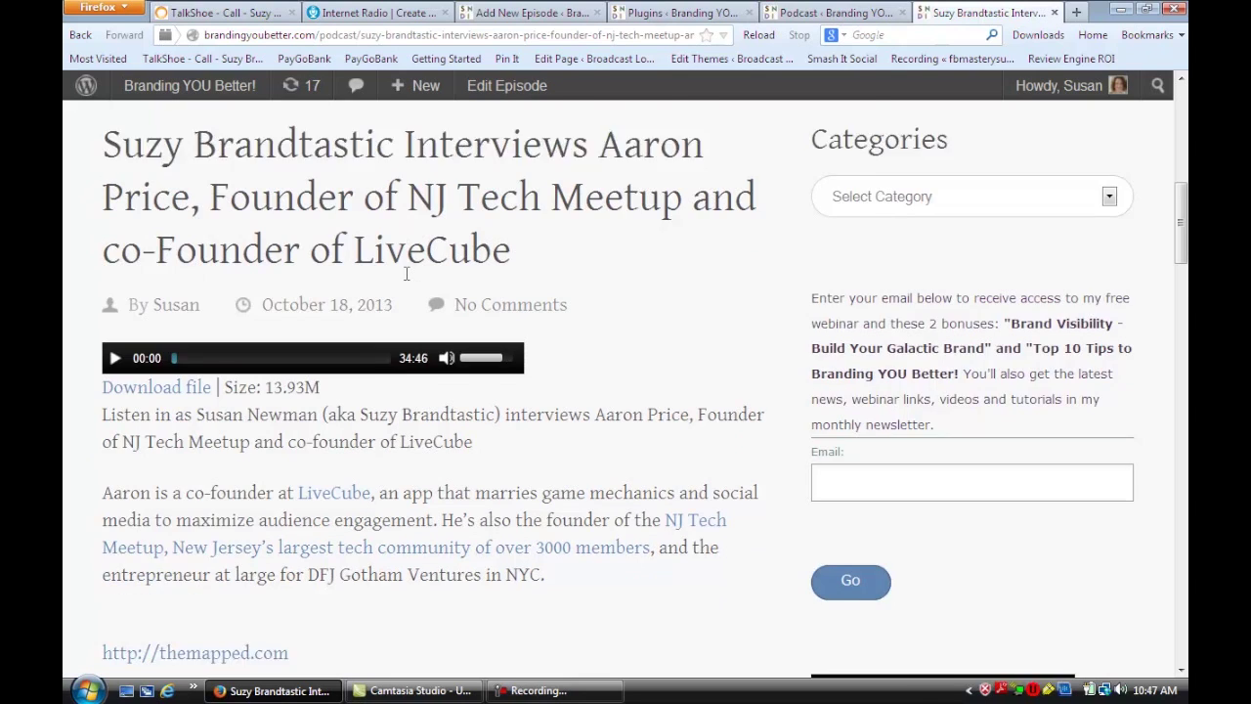
pyautogui.scroll(-1, 285, 271)
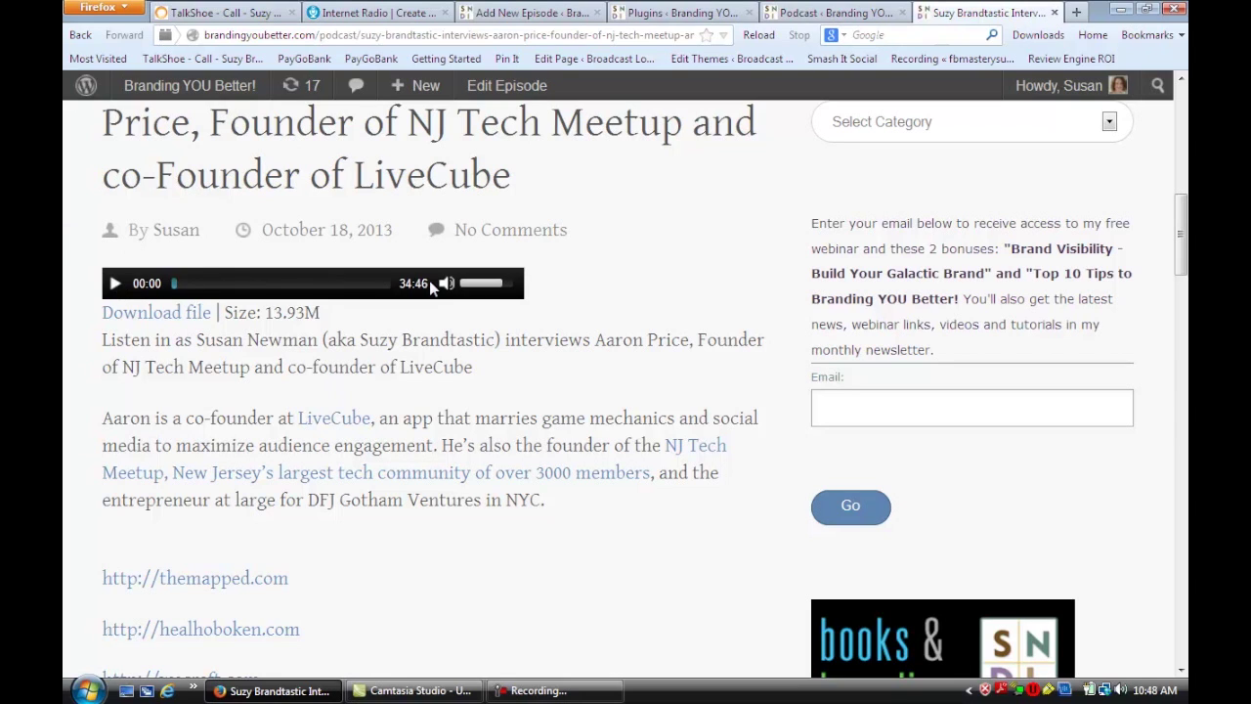
pyautogui.scroll(-3, 516, 334)
pyautogui.scroll(-3, 509, 294)
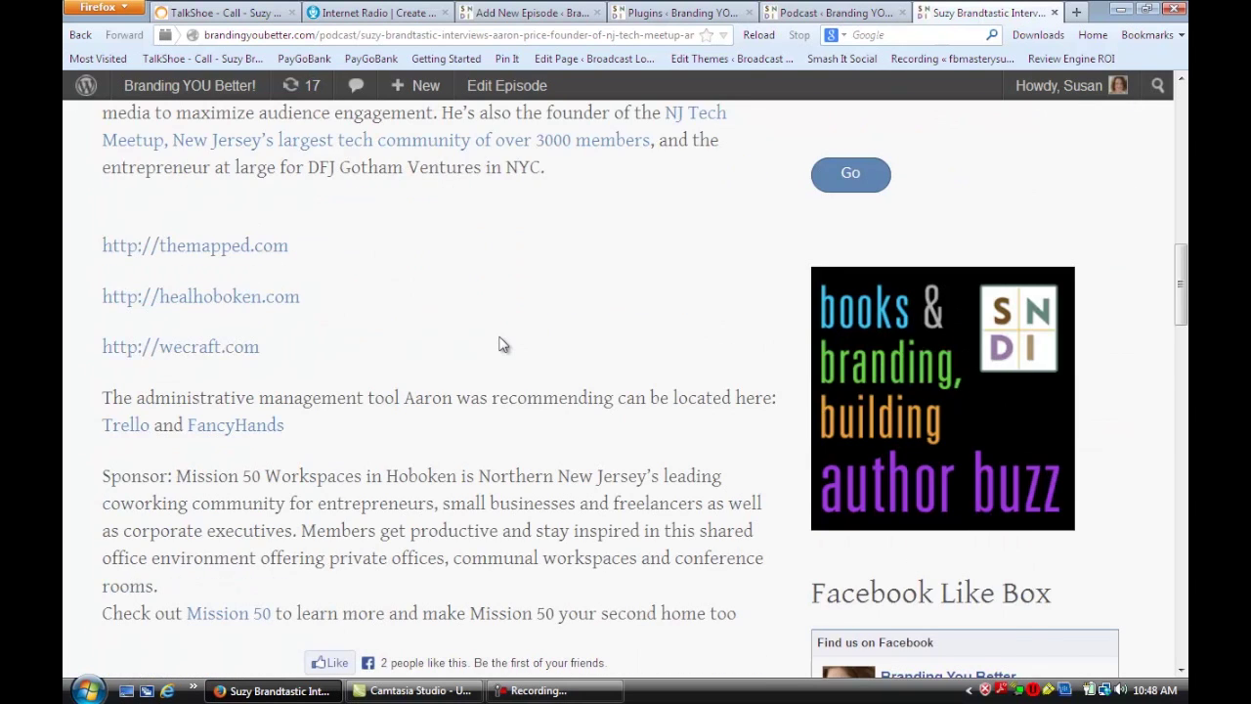
pyautogui.scroll(-6, 502, 342)
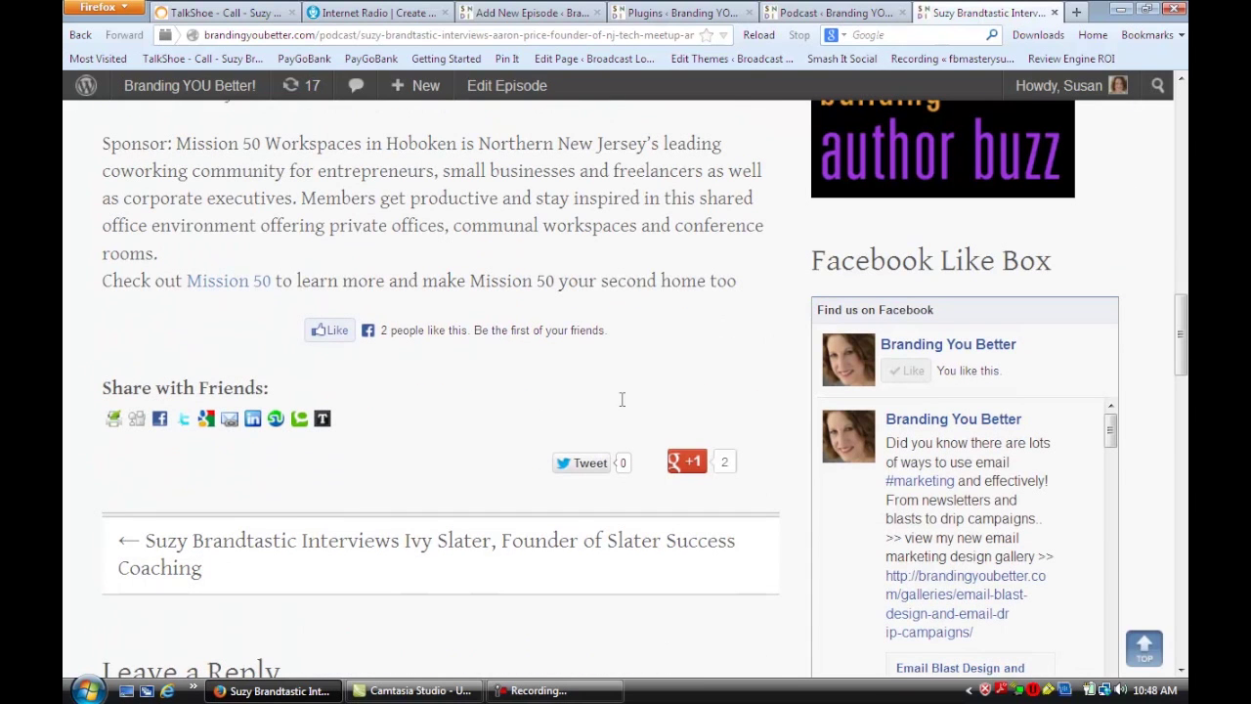
pyautogui.scroll(2, 620, 394)
pyautogui.scroll(8, 613, 379)
pyautogui.scroll(4, 613, 379)
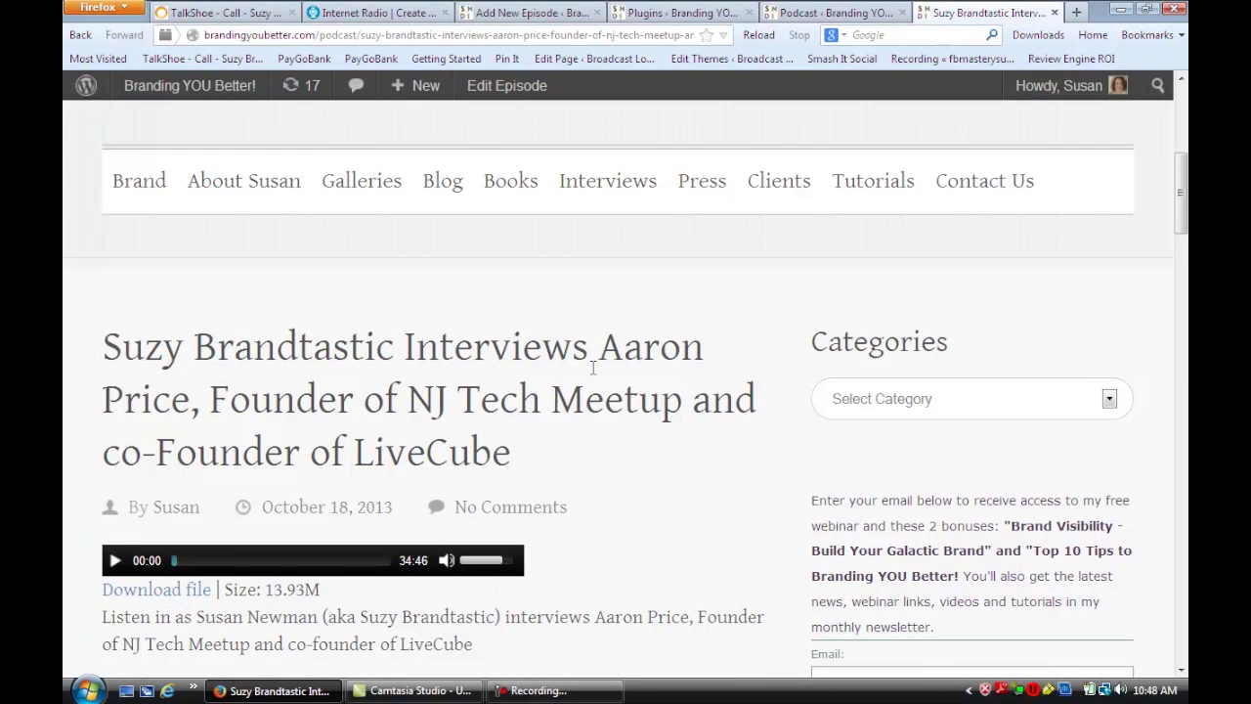